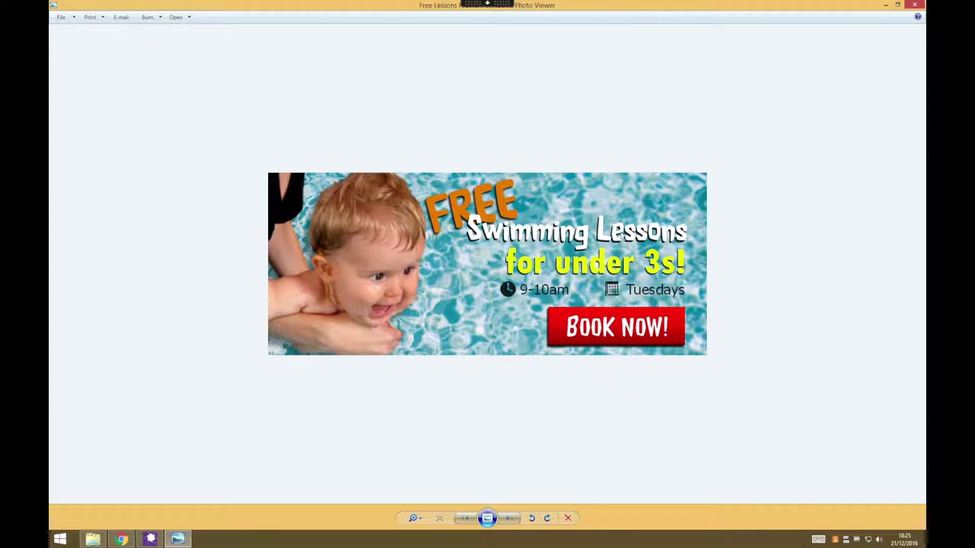
Step: Minimise the banner preview, bring PhotoPlus X7 forward and open Cutout Studio on the Baby layer
{"action": "left_click", "coordinate": [886, 7]}
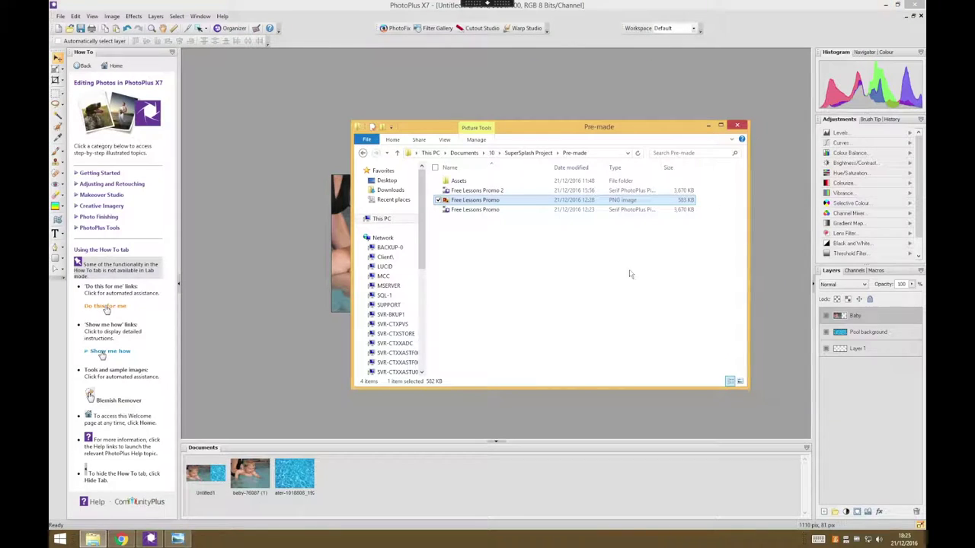
{"action": "left_click", "coordinate": [316, 98]}
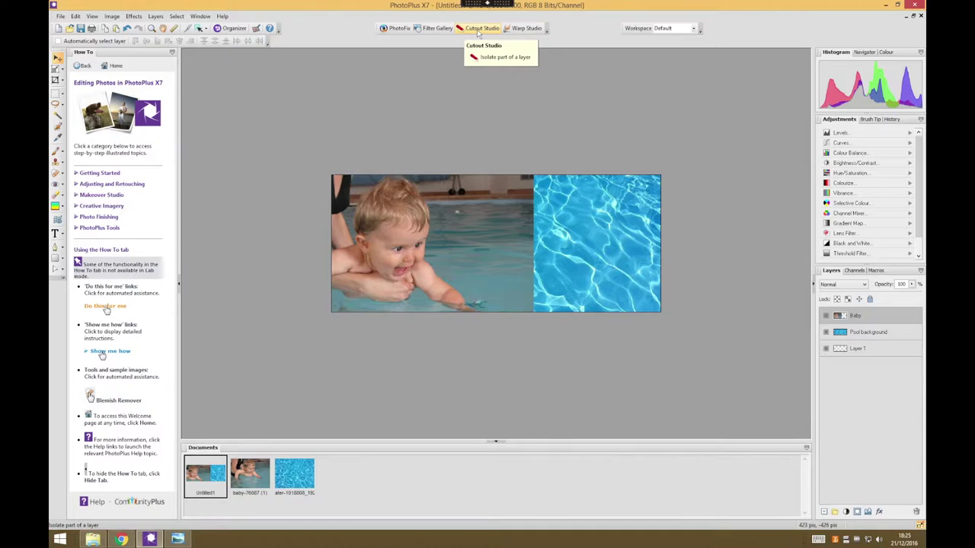
{"action": "left_click", "coordinate": [461, 84]}
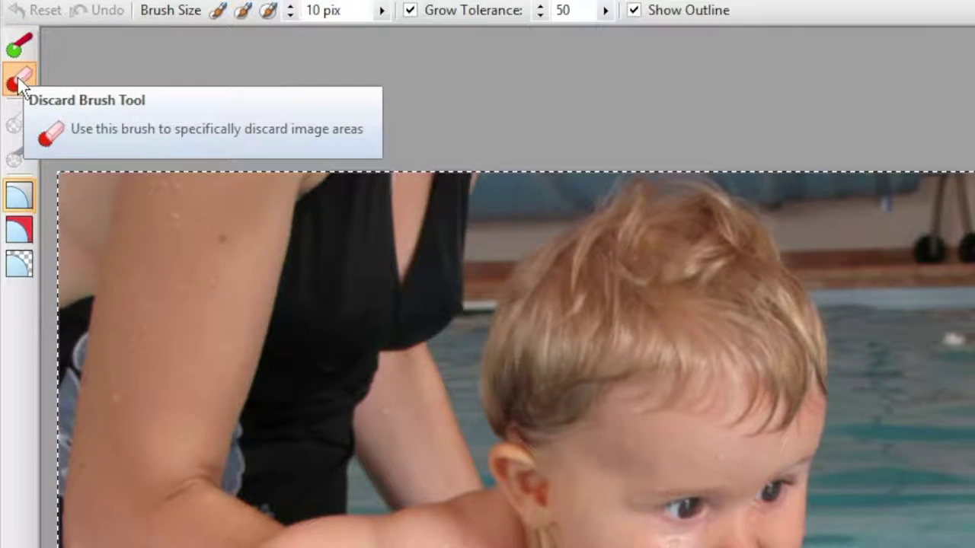
Step: Select the Discard Brush and raise its size from the presets to 127 pix
{"action": "left_click", "coordinate": [21, 88]}
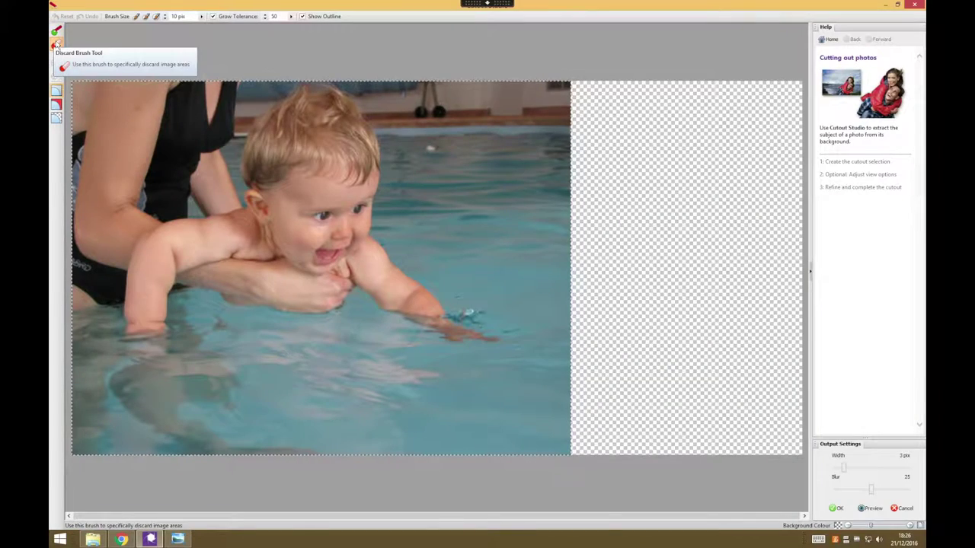
{"action": "left_click", "coordinate": [56, 45]}
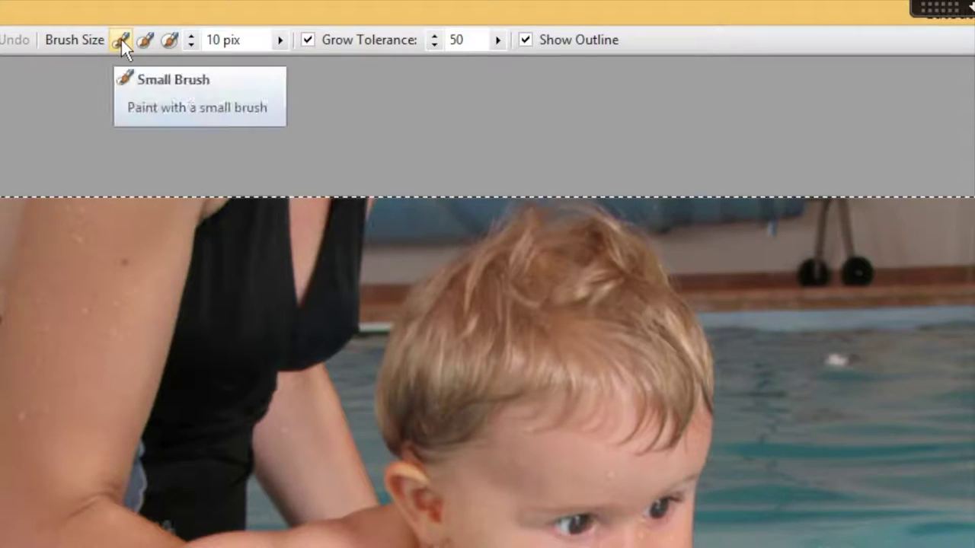
{"action": "left_click", "coordinate": [137, 17]}
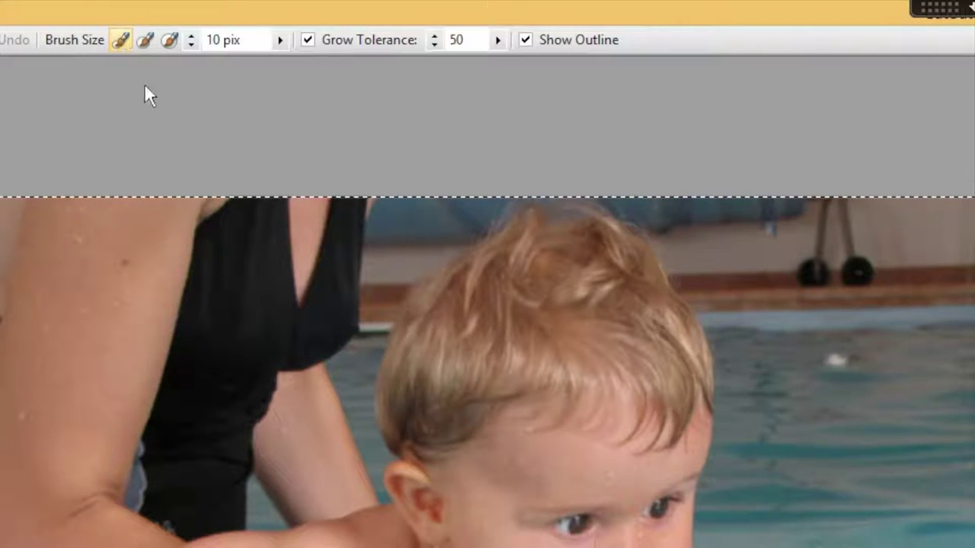
{"action": "left_click", "coordinate": [142, 40]}
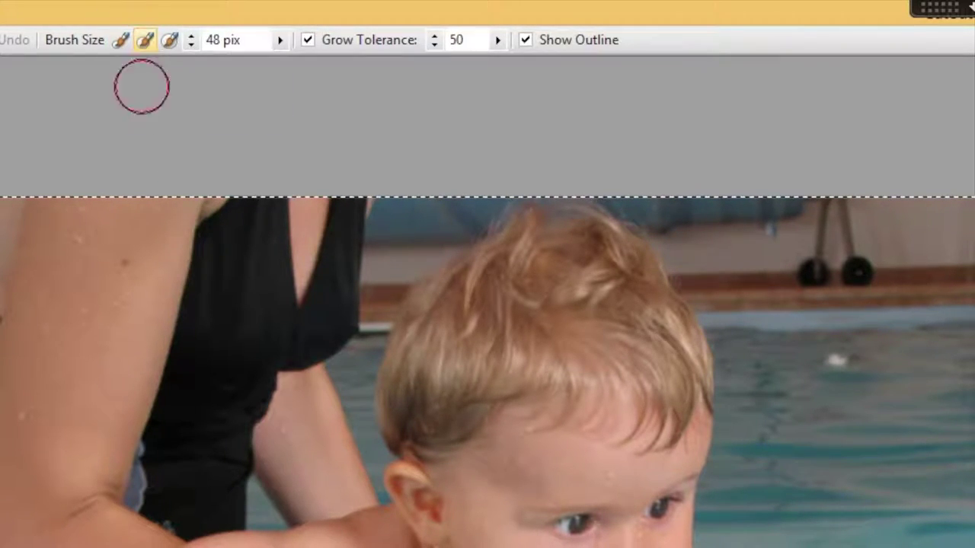
{"action": "left_click", "coordinate": [169, 40]}
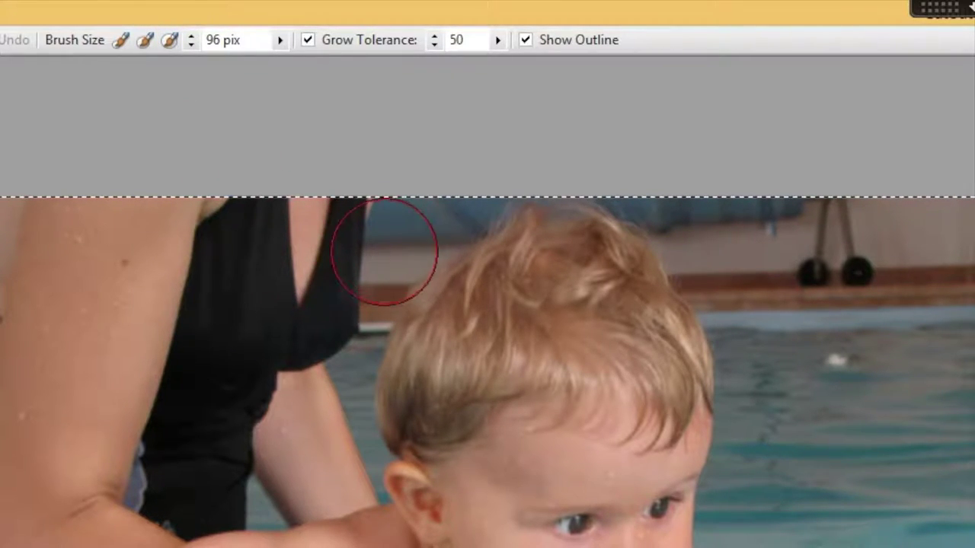
{"action": "left_click", "coordinate": [280, 41]}
{"action": "left_click_drag", "start_coordinate": [246, 65], "coordinate": [261, 66]}
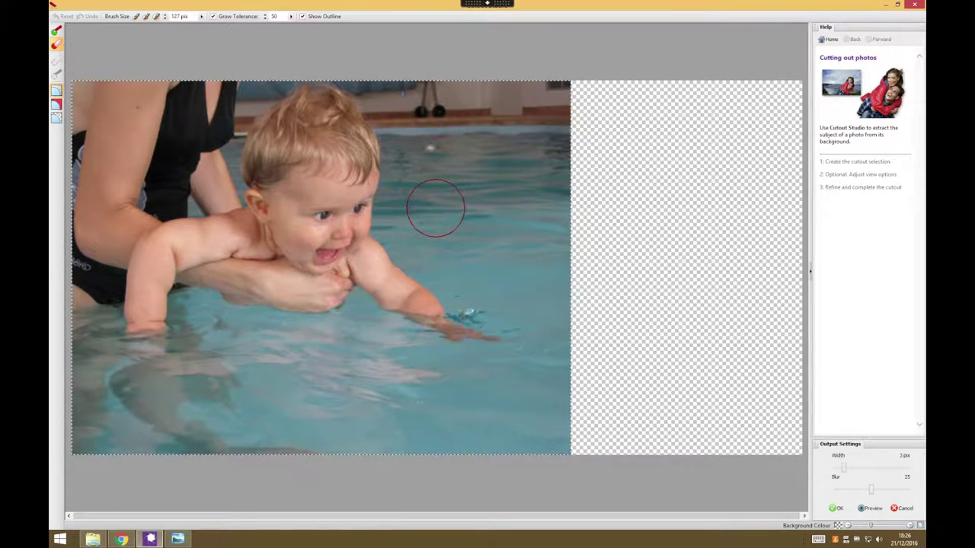
Step: Mark the background, right-side water, bottom water and reflections around the baby for discarding
{"action": "mouse_move", "coordinate": [431, 107]}
{"action": "left_mouse_down"}
{"action": "mouse_move", "coordinate": [571, 95]}
{"action": "mouse_move", "coordinate": [570, 153]}
{"action": "mouse_move", "coordinate": [494, 175]}
{"action": "mouse_move", "coordinate": [489, 185]}
{"action": "left_mouse_up"}
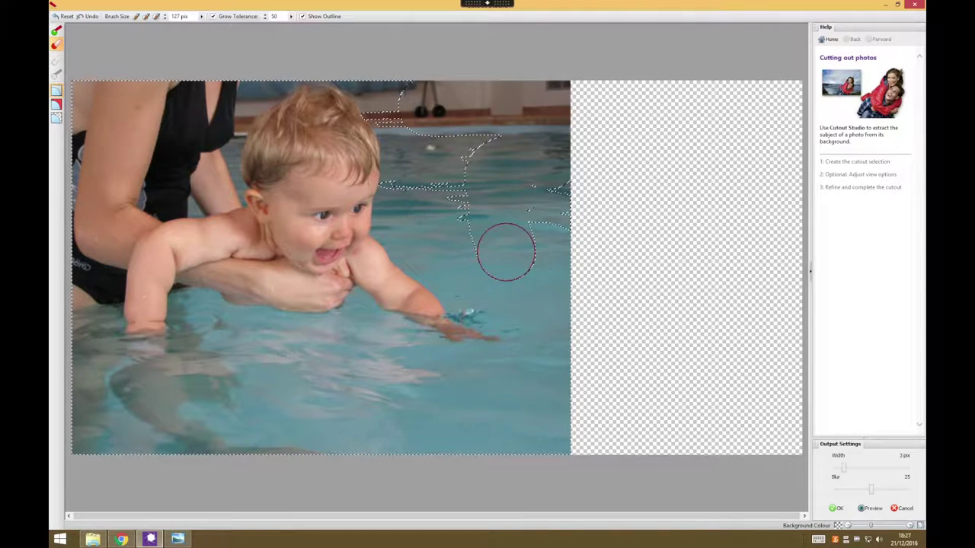
{"action": "mouse_move", "coordinate": [536, 205]}
{"action": "left_mouse_down"}
{"action": "mouse_move", "coordinate": [540, 191]}
{"action": "mouse_move", "coordinate": [546, 233]}
{"action": "left_mouse_up"}
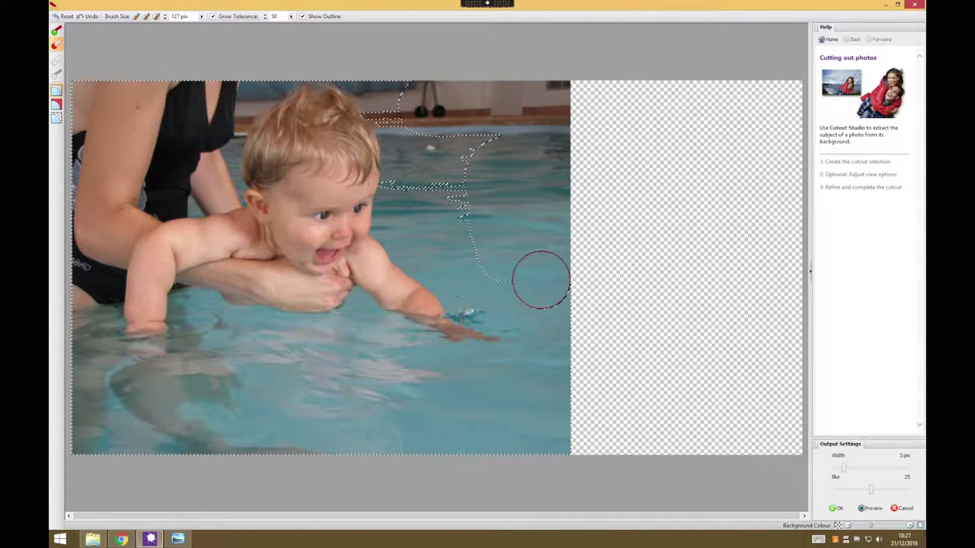
{"action": "left_click_drag", "start_coordinate": [539, 305], "coordinate": [559, 467]}
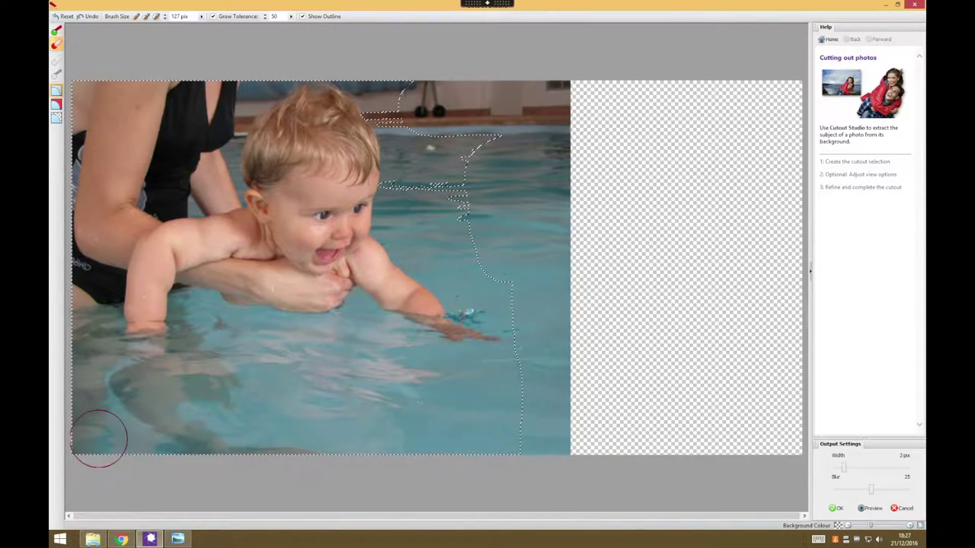
{"action": "left_click_drag", "start_coordinate": [127, 433], "coordinate": [518, 434]}
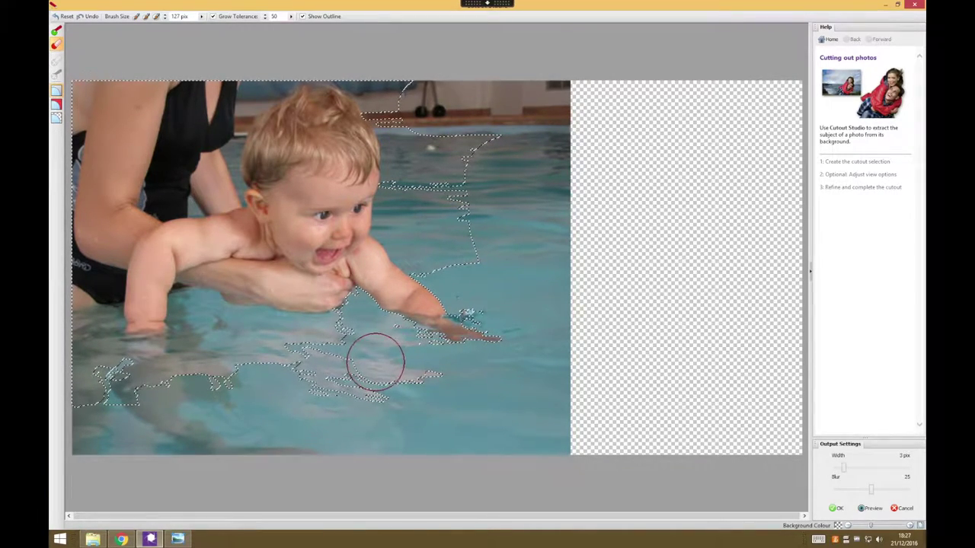
{"action": "mouse_move", "coordinate": [376, 362]}
{"action": "left_mouse_down"}
{"action": "mouse_move", "coordinate": [381, 348]}
{"action": "mouse_move", "coordinate": [419, 379]}
{"action": "mouse_move", "coordinate": [331, 383]}
{"action": "mouse_move", "coordinate": [303, 368]}
{"action": "mouse_move", "coordinate": [390, 400]}
{"action": "mouse_move", "coordinate": [344, 359]}
{"action": "mouse_move", "coordinate": [342, 342]}
{"action": "mouse_move", "coordinate": [218, 339]}
{"action": "mouse_move", "coordinate": [206, 364]}
{"action": "mouse_move", "coordinate": [217, 374]}
{"action": "mouse_move", "coordinate": [135, 376]}
{"action": "mouse_move", "coordinate": [106, 394]}
{"action": "mouse_move", "coordinate": [85, 373]}
{"action": "mouse_move", "coordinate": [130, 402]}
{"action": "mouse_move", "coordinate": [106, 390]}
{"action": "mouse_move", "coordinate": [94, 352]}
{"action": "left_mouse_up"}
{"action": "mouse_move", "coordinate": [449, 205]}
{"action": "left_mouse_down"}
{"action": "mouse_move", "coordinate": [445, 228]}
{"action": "mouse_move", "coordinate": [409, 230]}
{"action": "mouse_move", "coordinate": [413, 137]}
{"action": "mouse_move", "coordinate": [387, 87]}
{"action": "left_mouse_up"}
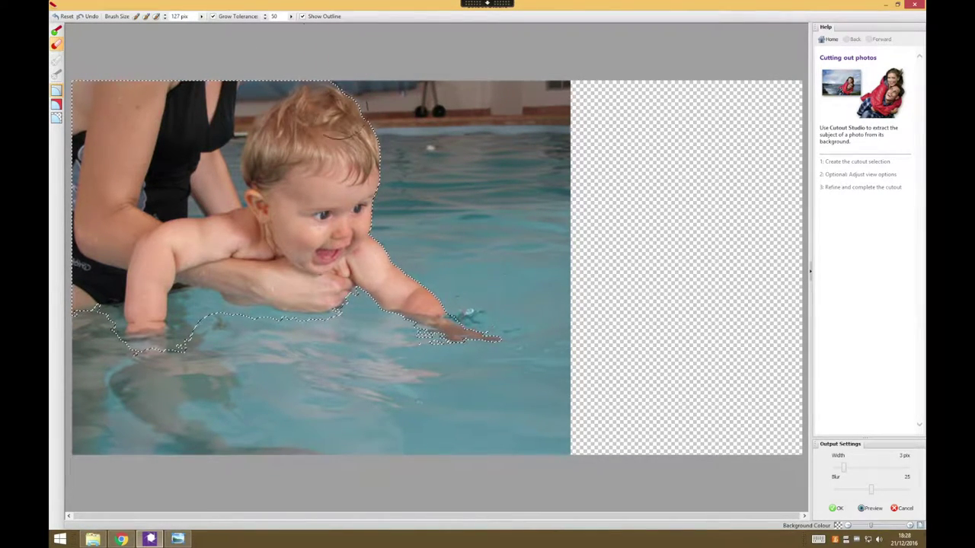
Step: Shrink the brush to 20 pix and refine the outline around the head, arm and fingers
{"action": "left_click_drag", "start_coordinate": [201, 16], "coordinate": [171, 25]}
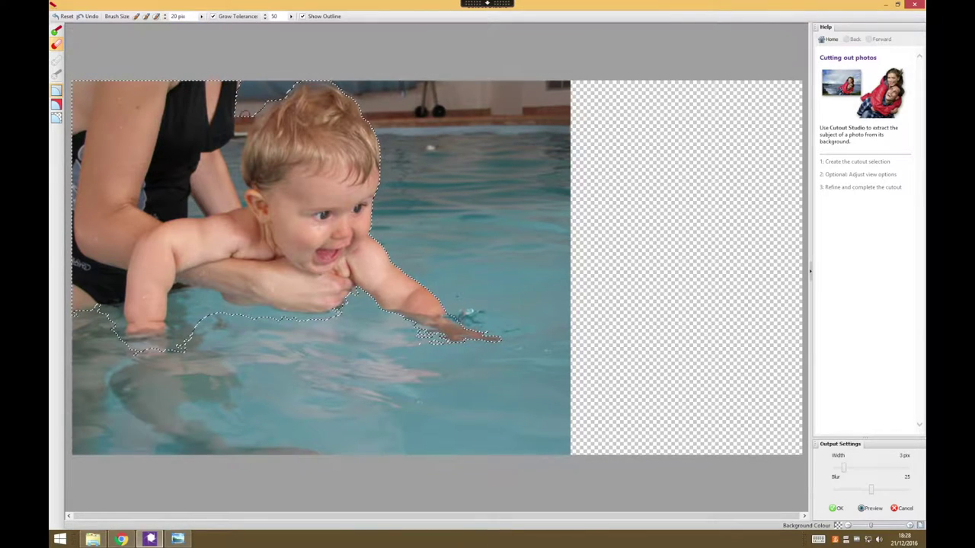
{"action": "mouse_move", "coordinate": [250, 126]}
{"action": "left_mouse_down"}
{"action": "mouse_move", "coordinate": [231, 190]}
{"action": "mouse_move", "coordinate": [224, 170]}
{"action": "mouse_move", "coordinate": [196, 207]}
{"action": "mouse_move", "coordinate": [234, 164]}
{"action": "left_mouse_up"}
{"action": "left_click_drag", "start_coordinate": [183, 299], "coordinate": [166, 336]}
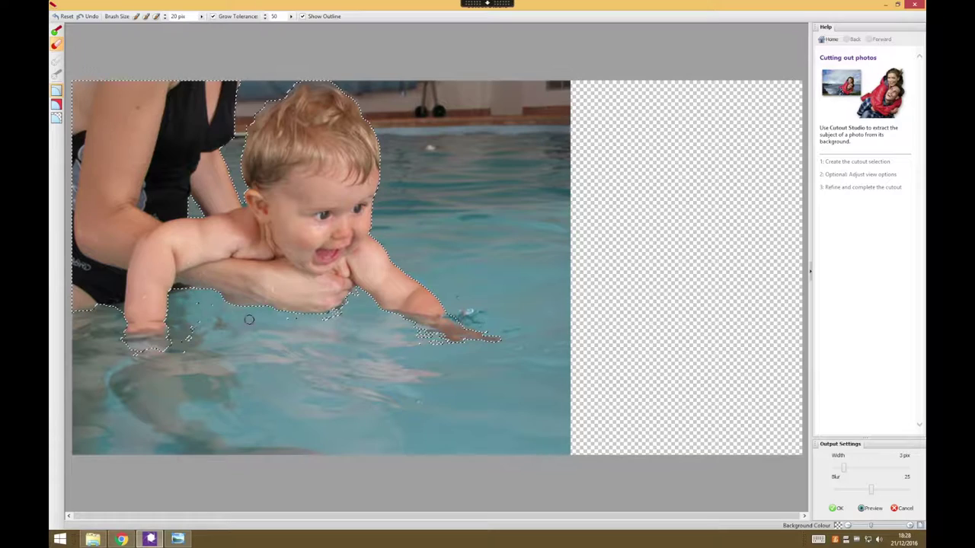
{"action": "mouse_move", "coordinate": [345, 308]}
{"action": "left_mouse_down"}
{"action": "mouse_move", "coordinate": [406, 323]}
{"action": "mouse_move", "coordinate": [422, 344]}
{"action": "mouse_move", "coordinate": [448, 313]}
{"action": "mouse_move", "coordinate": [457, 336]}
{"action": "left_mouse_up"}
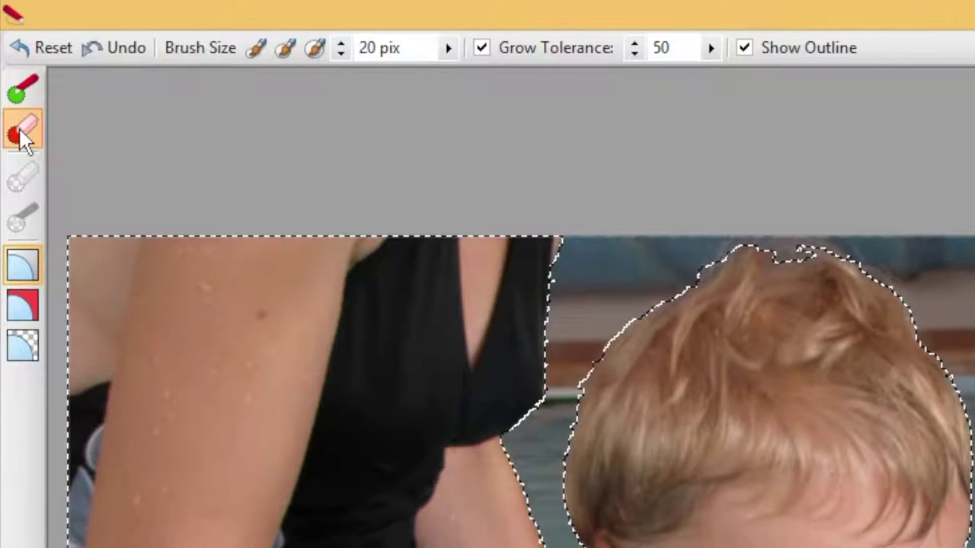
Step: Use the Keep Brush to restore the baby's arm and hand at the waterline
{"action": "left_click", "coordinate": [26, 90]}
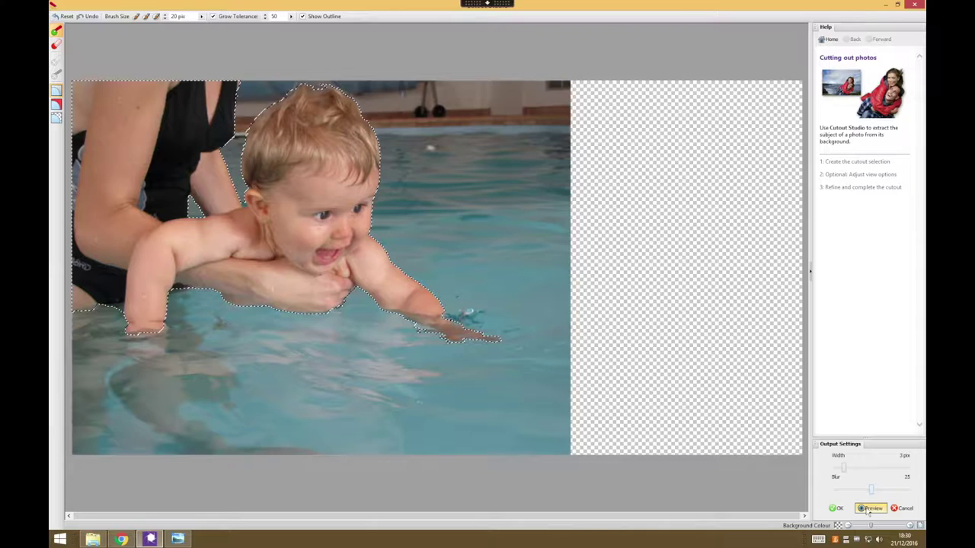
Step: Preview the cutout, then pick the Erase Touch-up Tool with a 10 pix brush
{"action": "left_click", "coordinate": [701, 455]}
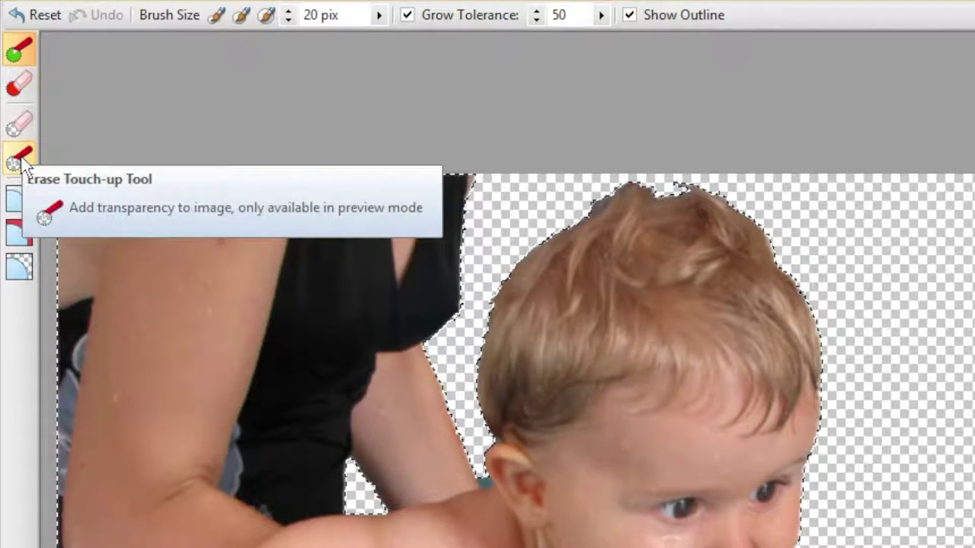
{"action": "left_click", "coordinate": [21, 160]}
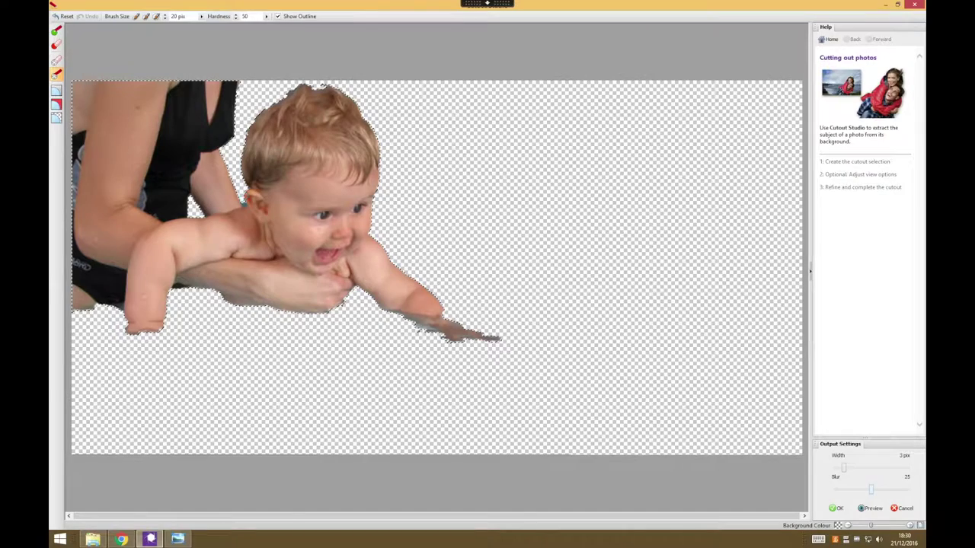
{"action": "left_click", "coordinate": [135, 16]}
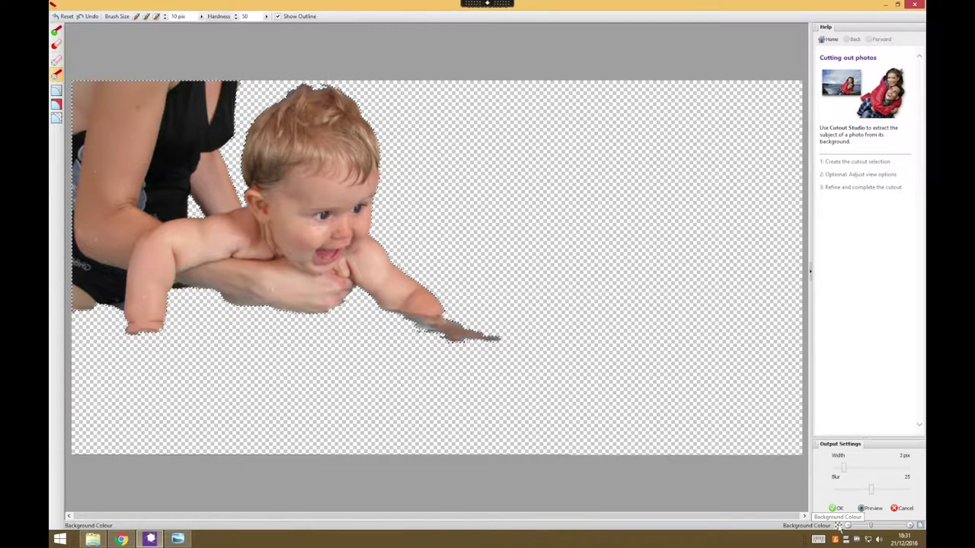
Step: Preview the cutout against a blue background, then apply it and leave Cutout Studio
{"action": "left_click", "coordinate": [839, 525]}
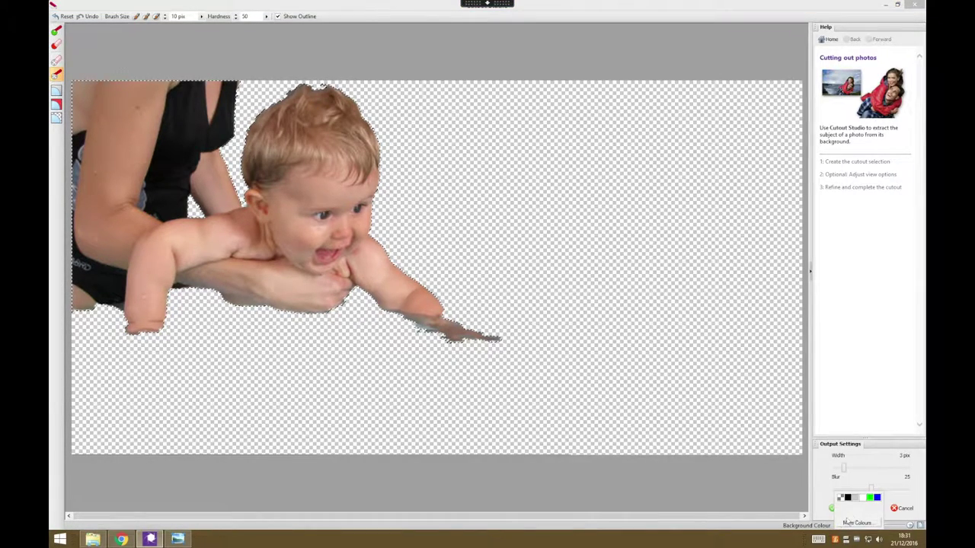
{"action": "left_click", "coordinate": [877, 498]}
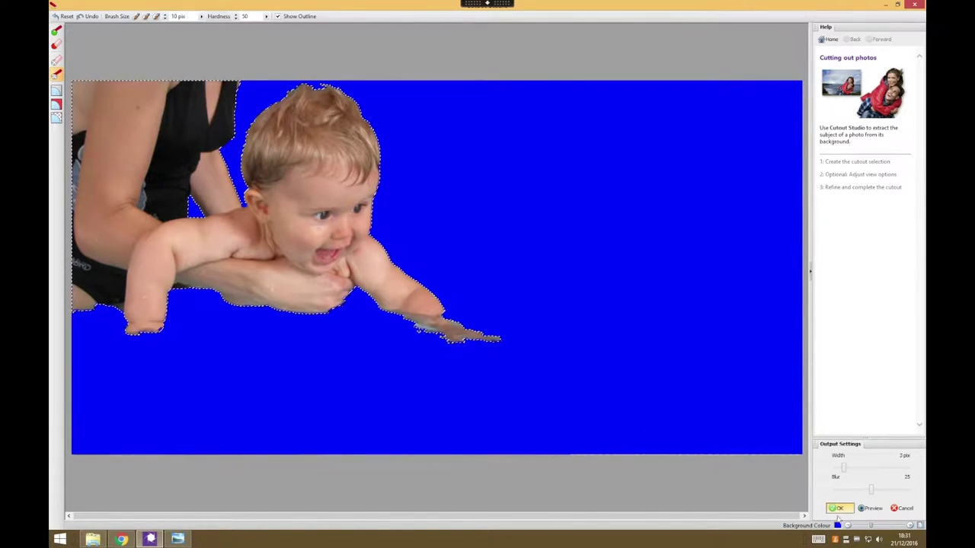
{"action": "left_click", "coordinate": [835, 508]}
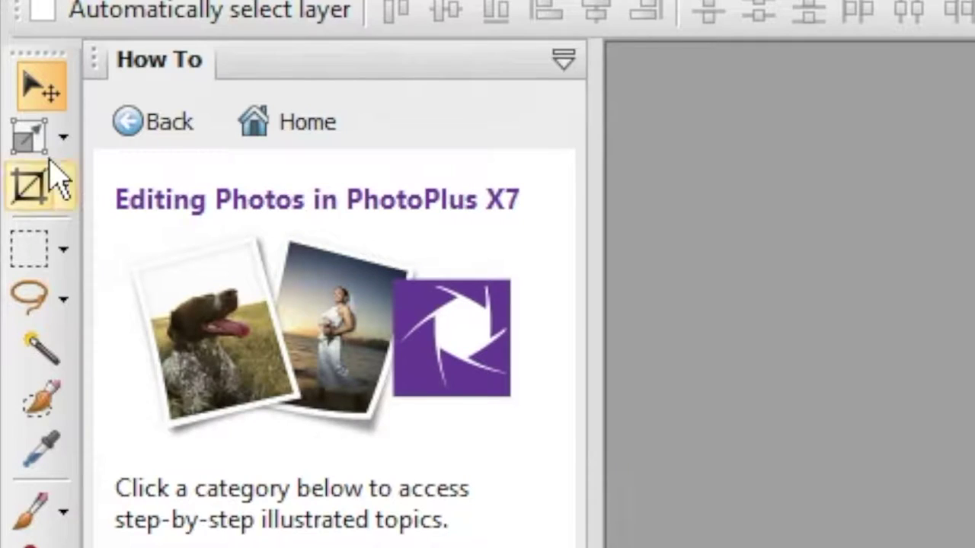
Step: Scale up the baby cutout with Deform and move it to the banner's left edge
{"action": "left_click", "coordinate": [27, 143]}
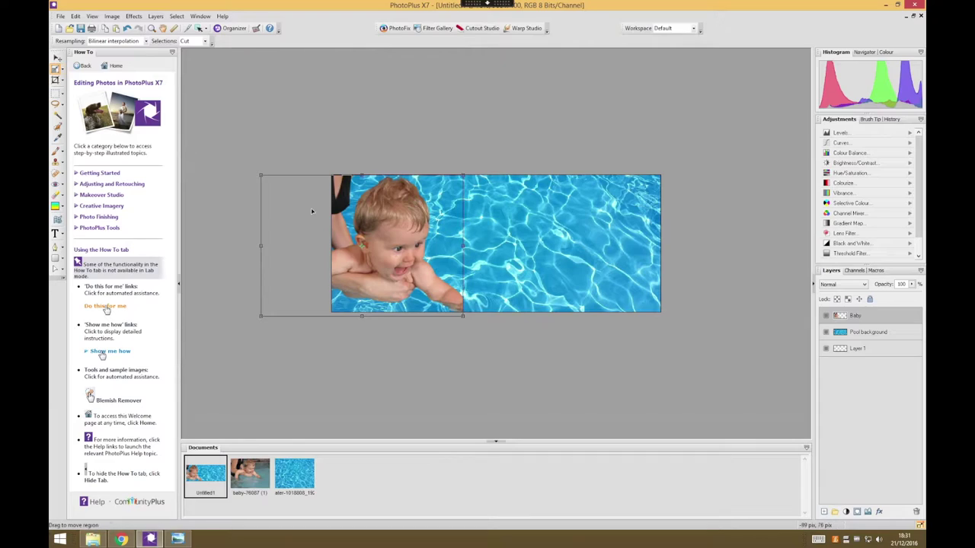
{"action": "left_click_drag", "start_coordinate": [462, 316], "coordinate": [480, 336]}
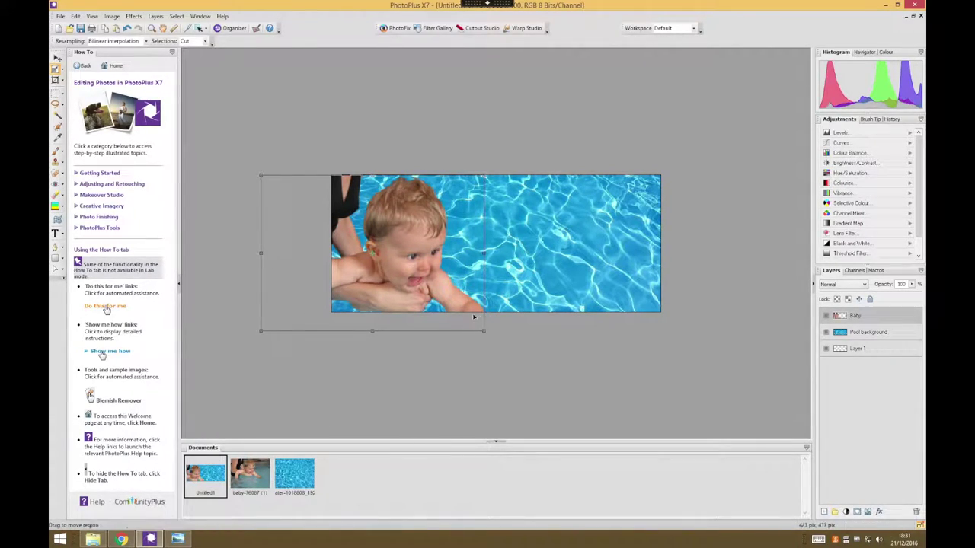
{"action": "left_click_drag", "start_coordinate": [402, 254], "coordinate": [385, 256]}
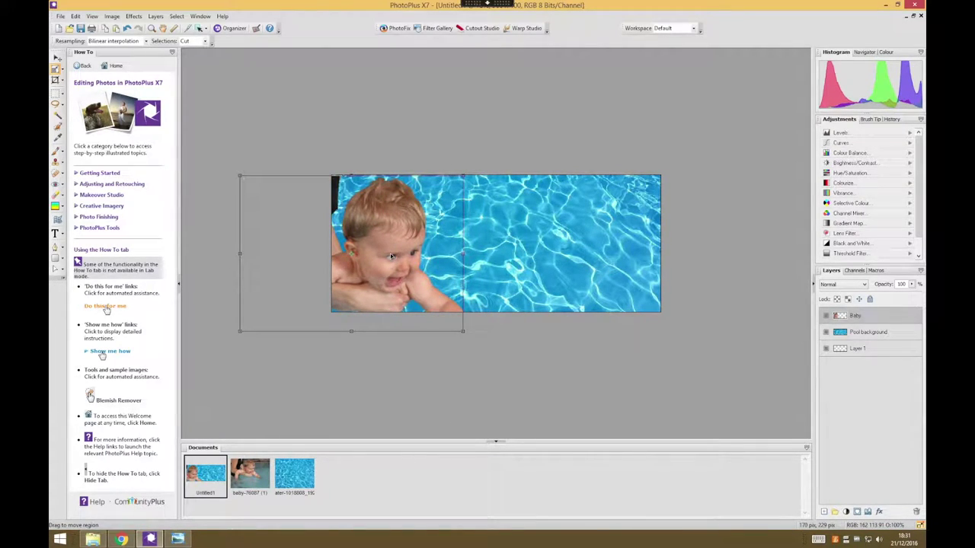
{"action": "left_click", "coordinate": [391, 257]}
{"action": "left_click_drag", "start_coordinate": [391, 256], "coordinate": [384, 256]}
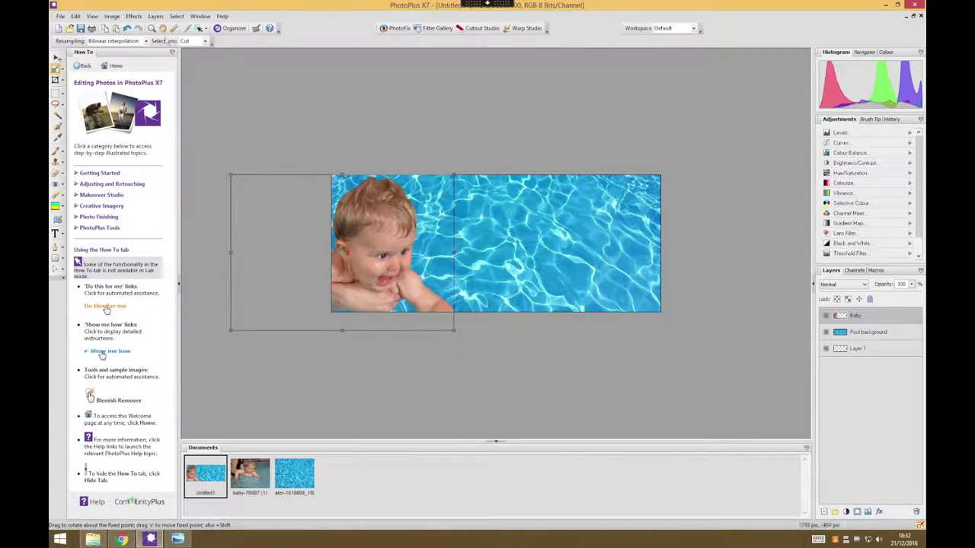
{"action": "left_click", "coordinate": [57, 59]}
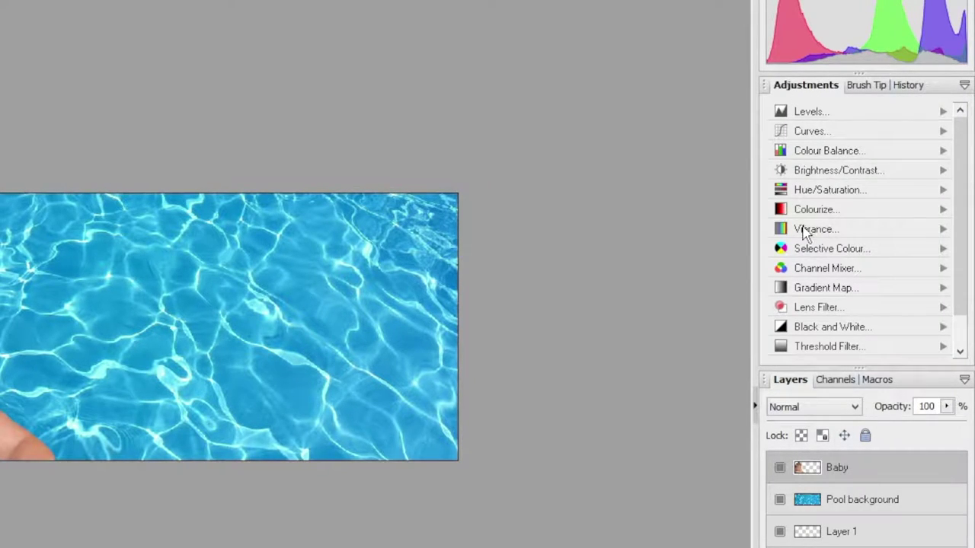
Step: Add a Levels adjustment layer and clip it to the Baby layer below
{"action": "left_click", "coordinate": [809, 112]}
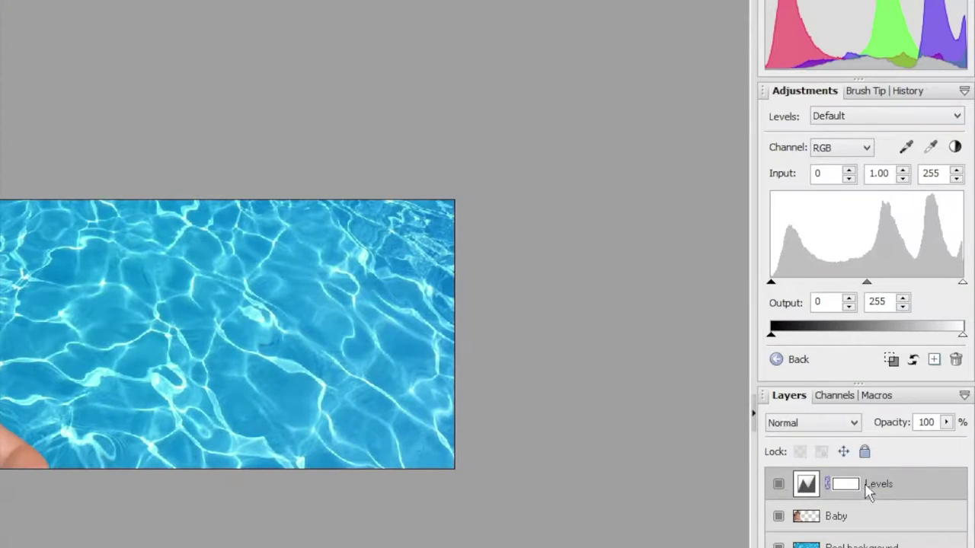
{"action": "right_click", "coordinate": [906, 490]}
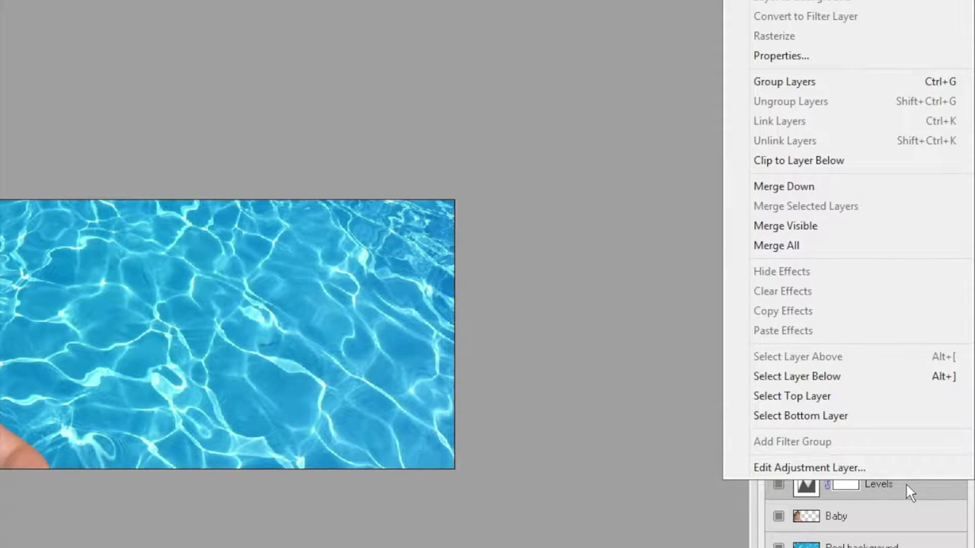
{"action": "left_click", "coordinate": [826, 160]}
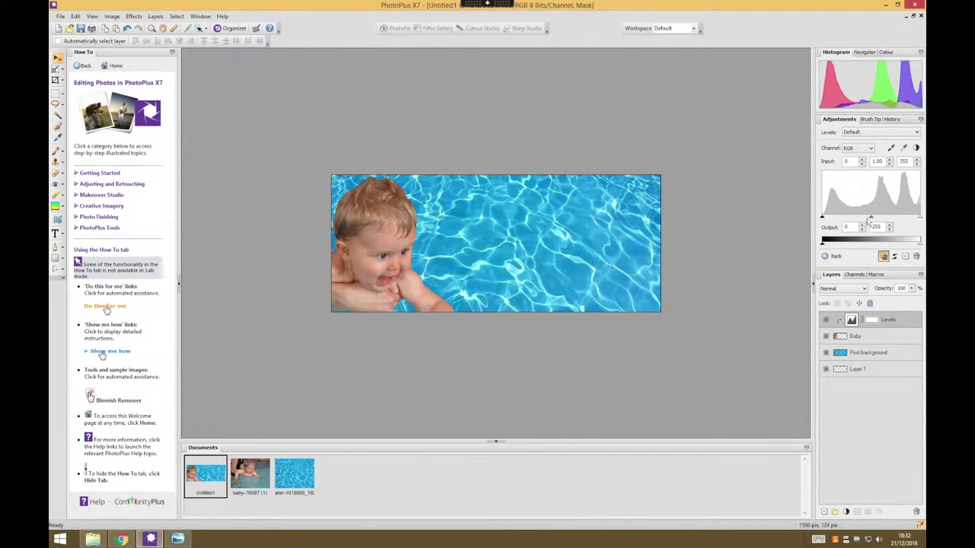
Step: Set Levels inputs to 18, 0.98 and 230, then toggle the layer to compare
{"action": "left_click_drag", "start_coordinate": [870, 220], "coordinate": [829, 219]}
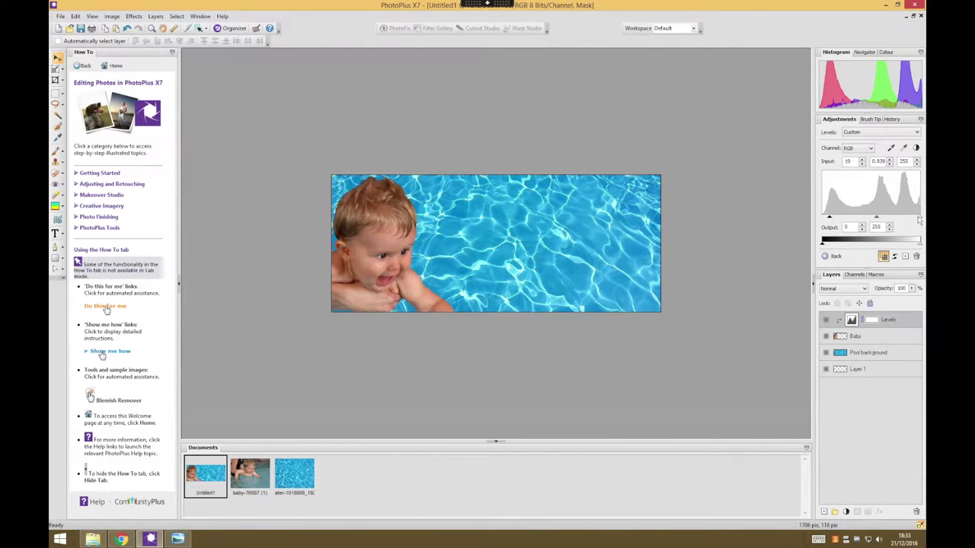
{"action": "left_click_drag", "start_coordinate": [920, 220], "coordinate": [828, 219]}
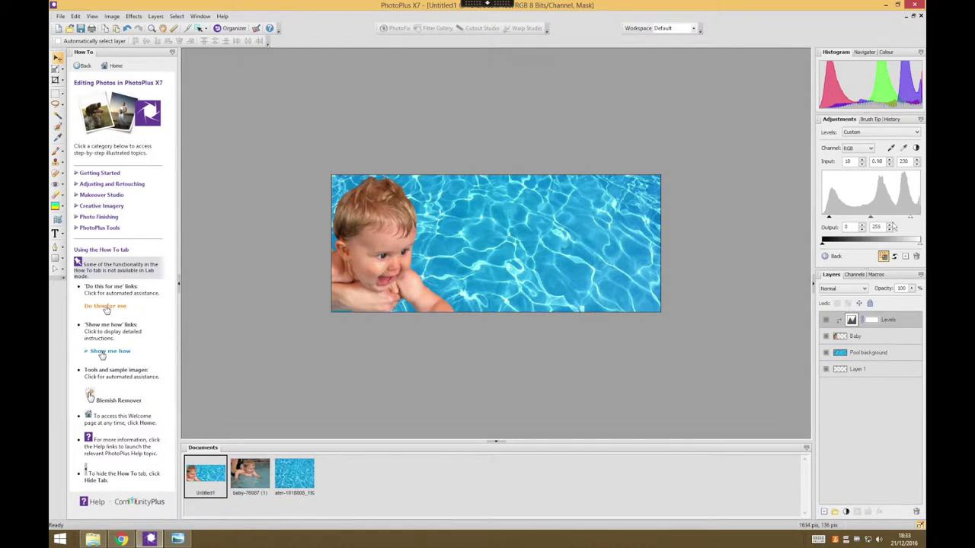
{"action": "left_click", "coordinate": [826, 322]}
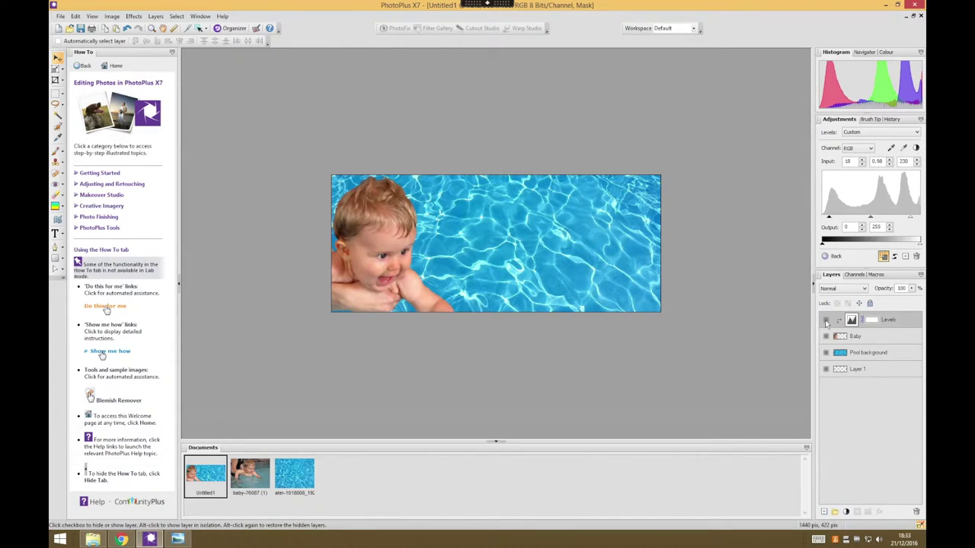
{"action": "left_click", "coordinate": [827, 323]}
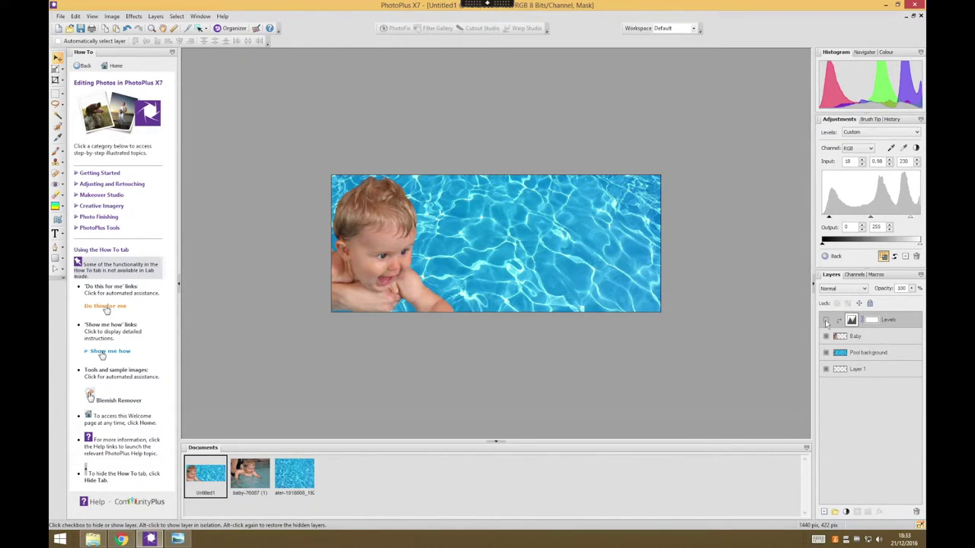
{"action": "left_click", "coordinate": [827, 322]}
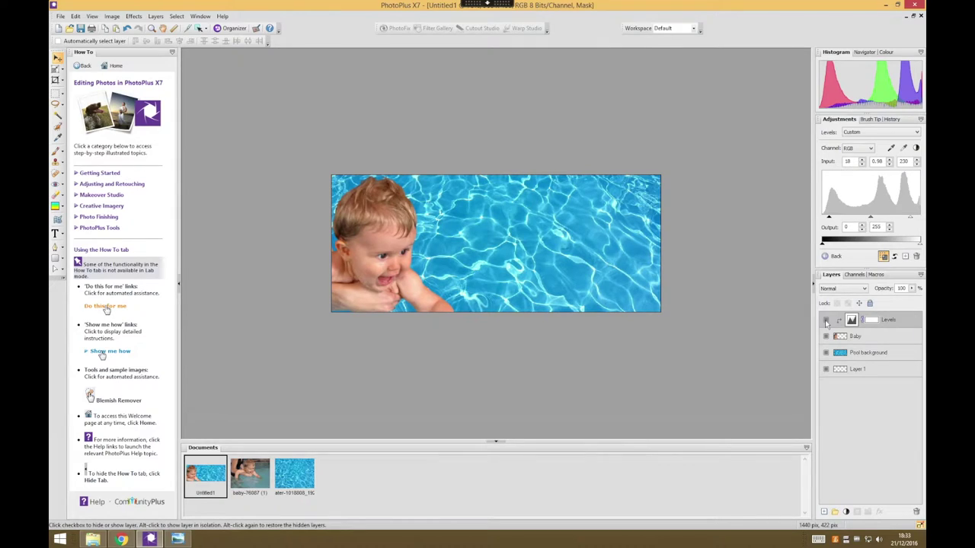